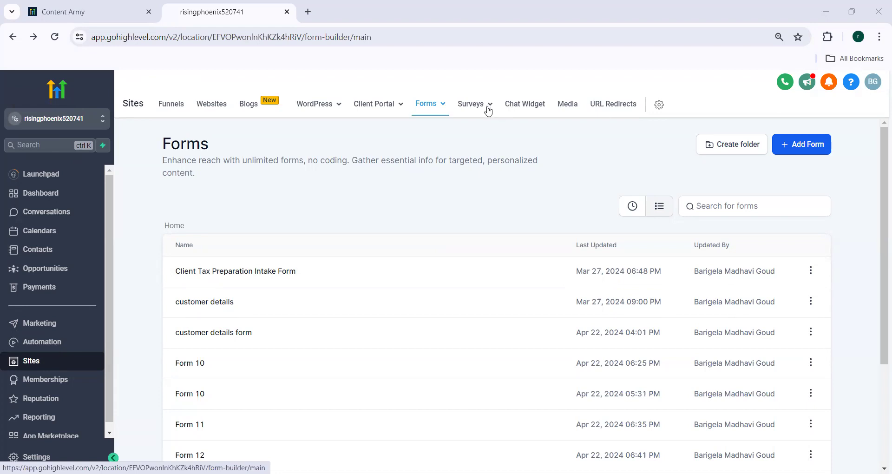
Create Form 16 from scratch with default First Name, Last Name, Email, Phone and consent fields
{"action": "mouse_move", "coordinate": [436, 112]}
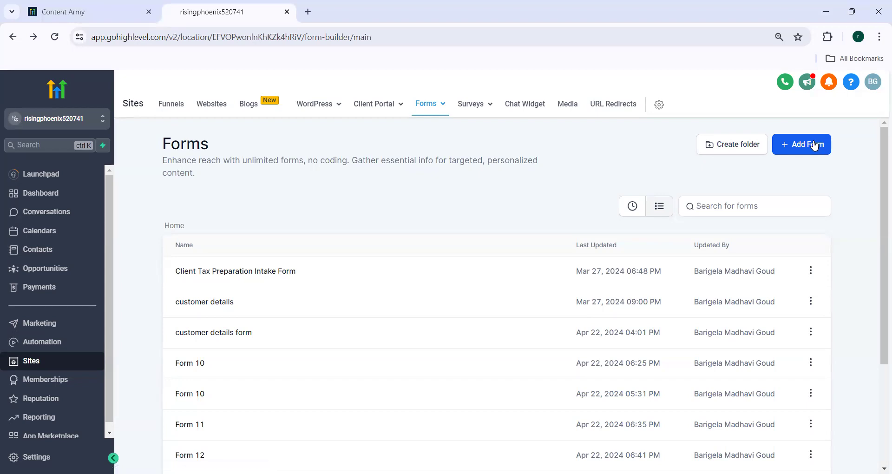
{"action": "left_click", "coordinate": [815, 146]}
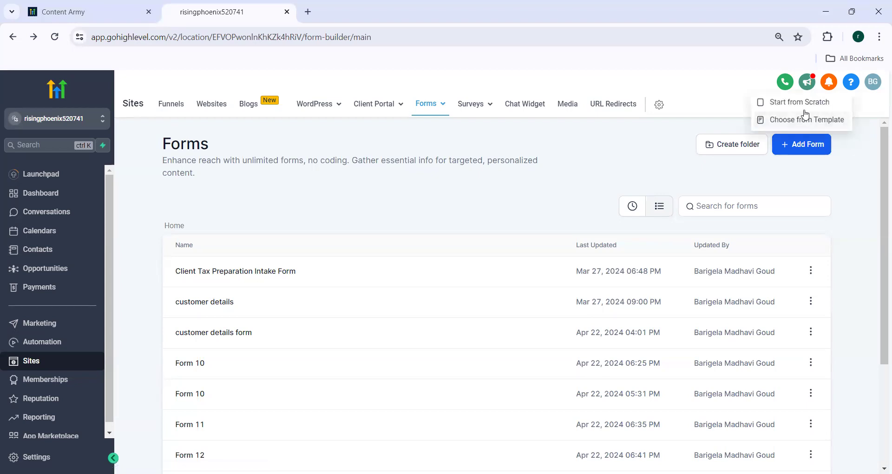
{"action": "left_click", "coordinate": [805, 106]}
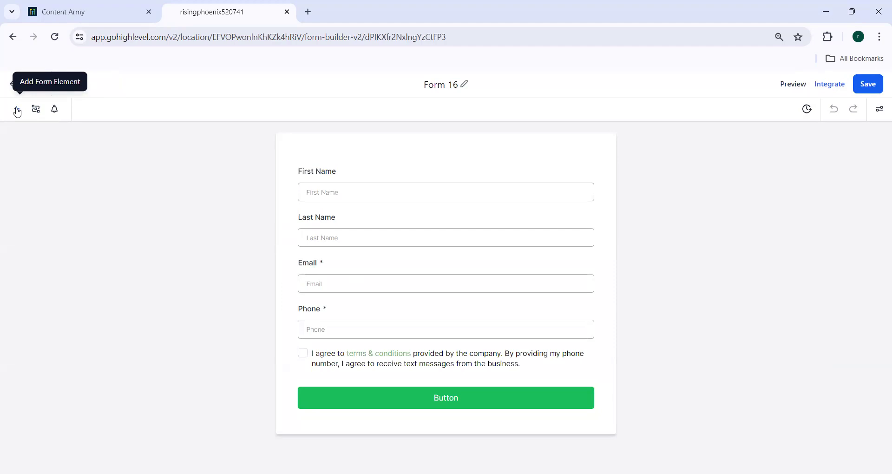
Drag the Payment element from the Integration section into Form 16 below the Phone field
{"action": "left_click", "coordinate": [16, 111]}
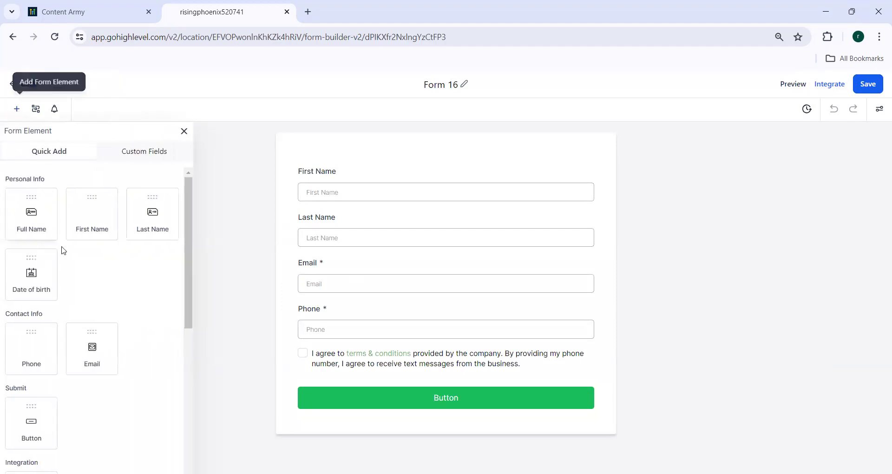
{"action": "left_click_drag", "start_coordinate": [190, 255], "coordinate": [209, 314]}
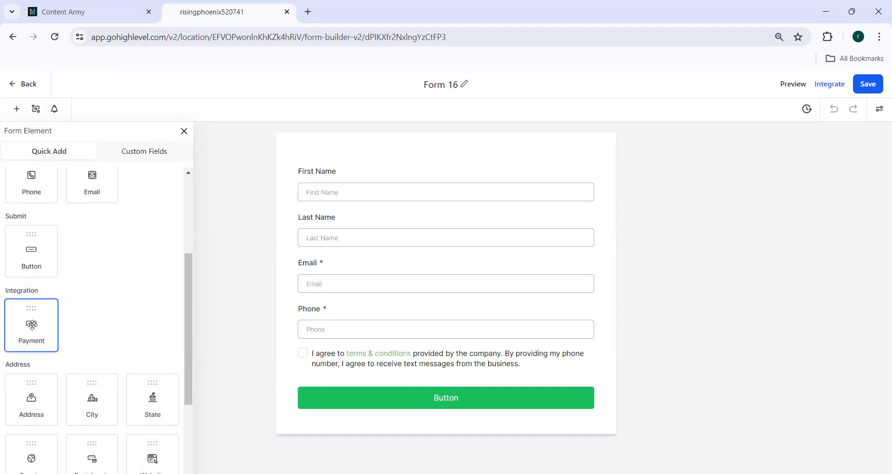
{"action": "left_click_drag", "start_coordinate": [423, 348], "coordinate": [423, 347]}
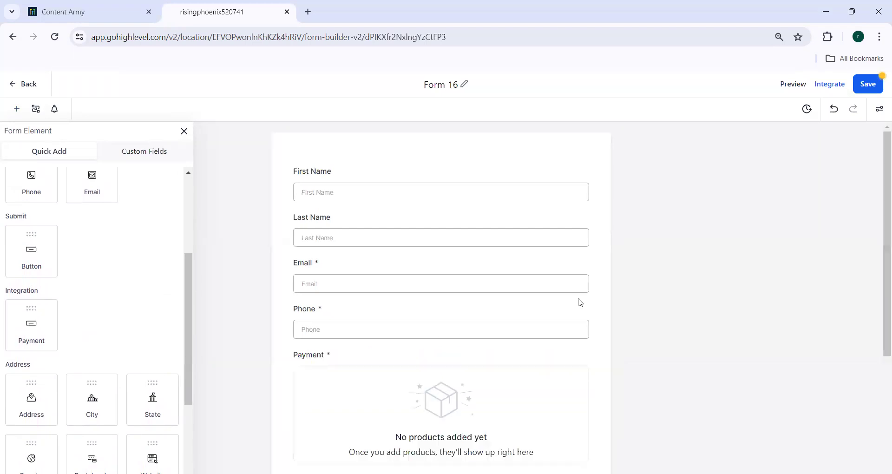
{"action": "scroll", "coordinate": [580, 303], "scroll_direction": "down", "scroll_amount": 4}
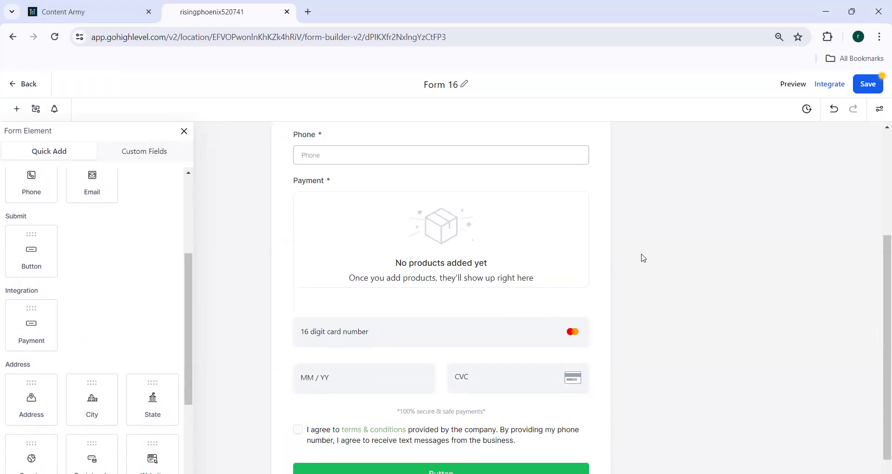
{"action": "scroll", "coordinate": [646, 256], "scroll_direction": "up", "scroll_amount": 1}
{"action": "scroll", "coordinate": [645, 257], "scroll_direction": "up", "scroll_amount": 3}
{"action": "scroll", "coordinate": [355, 293], "scroll_direction": "down", "scroll_amount": 4}
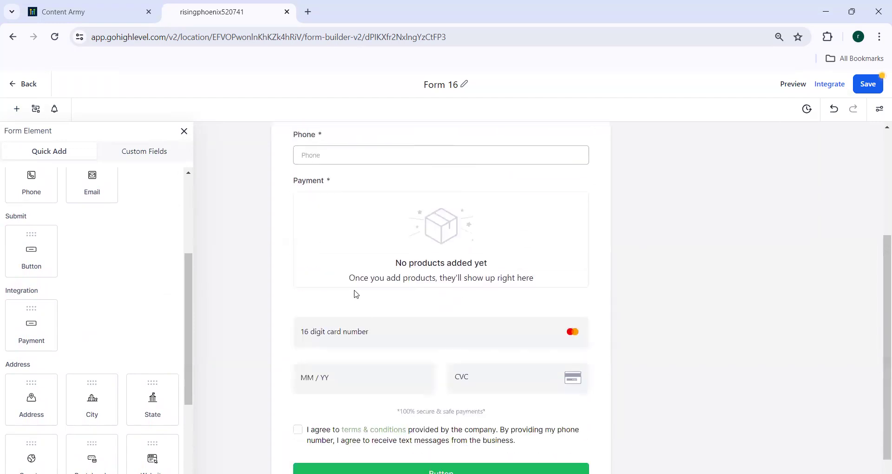
Open the Payment element's settings, leaving payments in test mode
{"action": "left_click", "coordinate": [440, 225]}
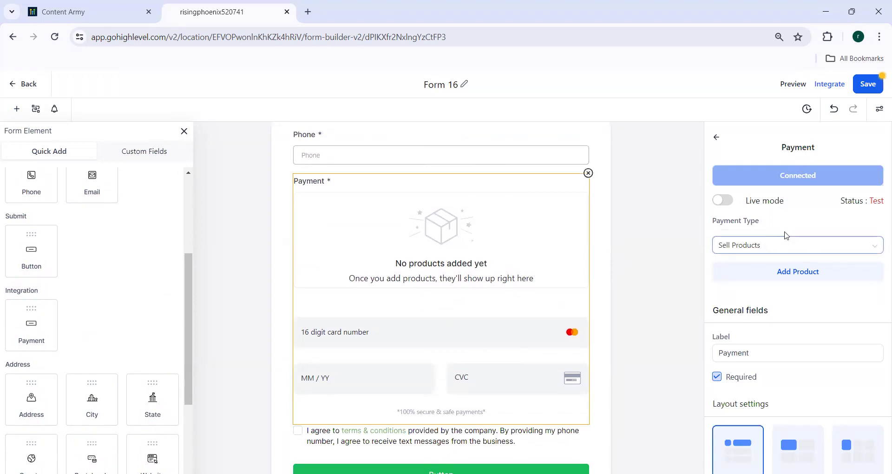
{"action": "left_click", "coordinate": [729, 204]}
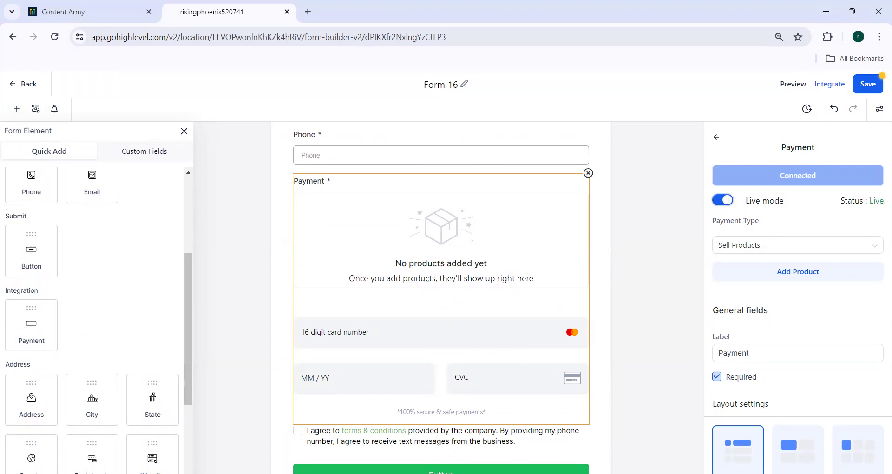
{"action": "left_click", "coordinate": [717, 205]}
Add the Donuts product at ₹70 with its description and image shown
{"action": "left_click", "coordinate": [796, 272]}
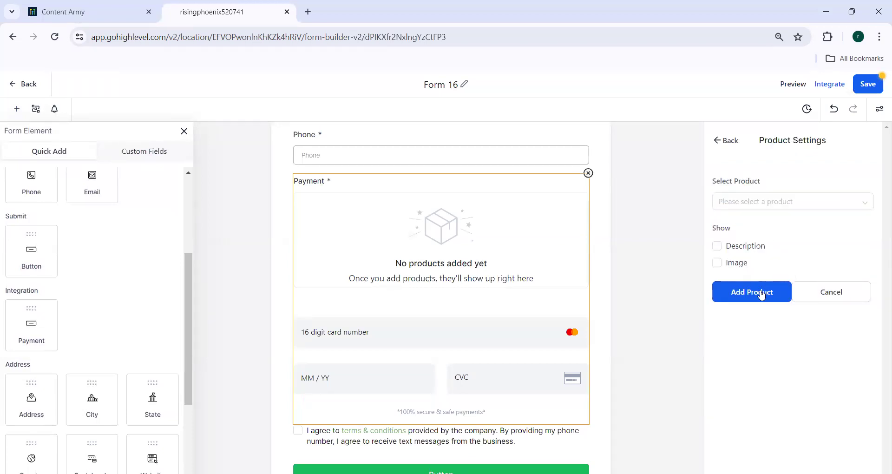
{"action": "left_click", "coordinate": [766, 204]}
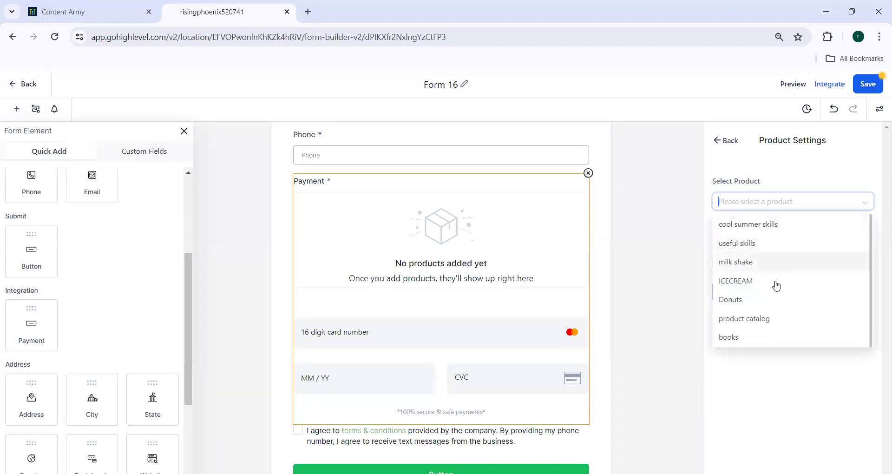
{"action": "left_click", "coordinate": [737, 300]}
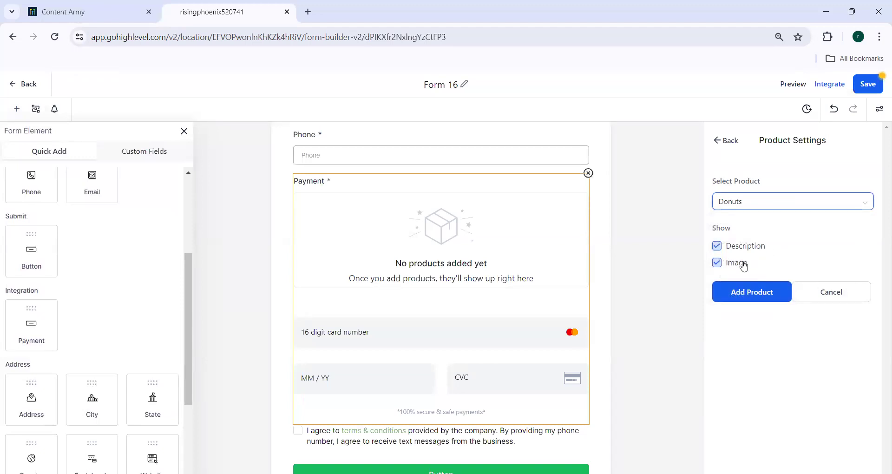
{"action": "left_click", "coordinate": [717, 246]}
{"action": "left_click", "coordinate": [718, 263]}
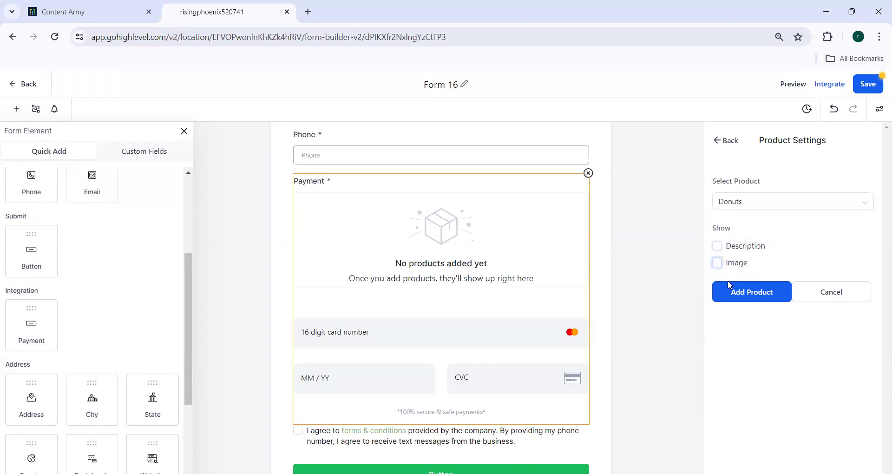
{"action": "left_click", "coordinate": [717, 246]}
{"action": "left_click", "coordinate": [717, 263]}
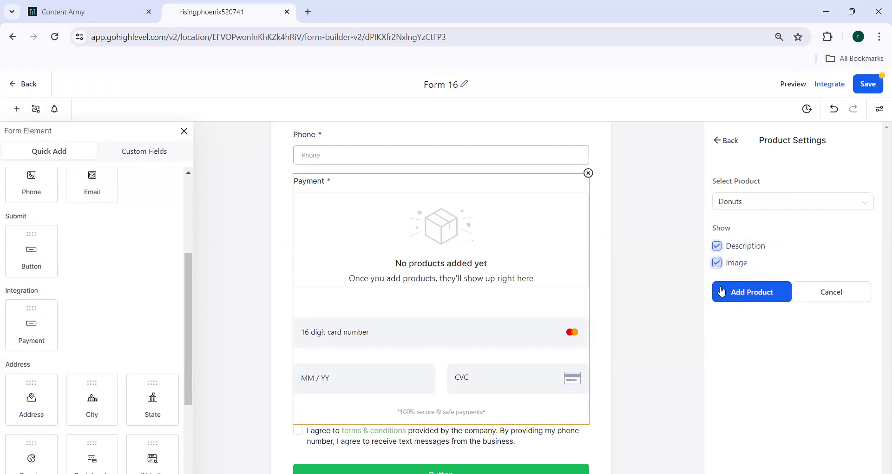
{"action": "left_click", "coordinate": [761, 299]}
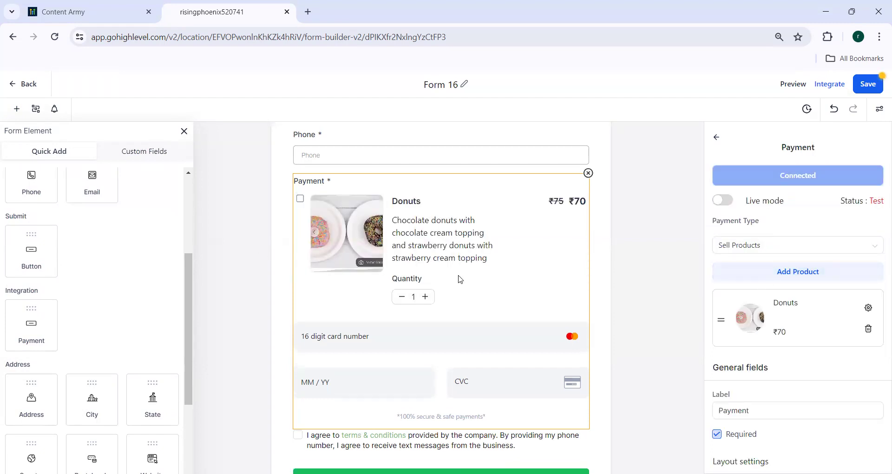
Add the product catalog donut pack at ₹420 below Donuts in the Payment element
{"action": "left_click", "coordinate": [803, 273]}
{"action": "left_click", "coordinate": [746, 205]}
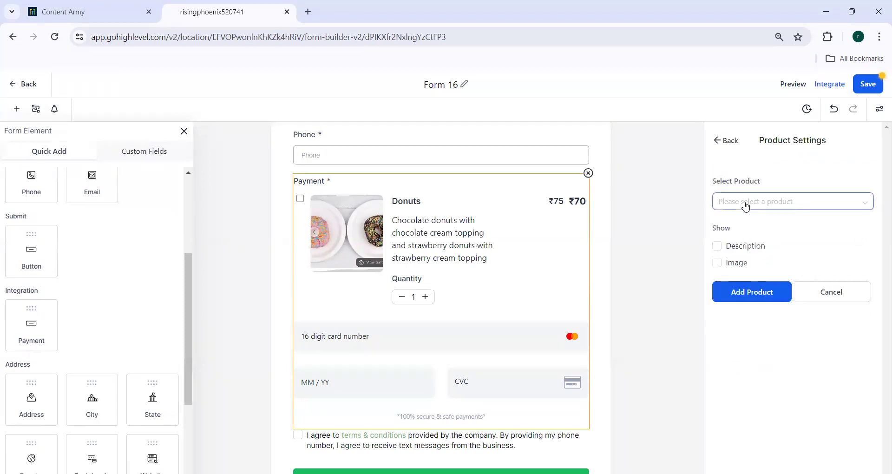
{"action": "left_click", "coordinate": [749, 318]}
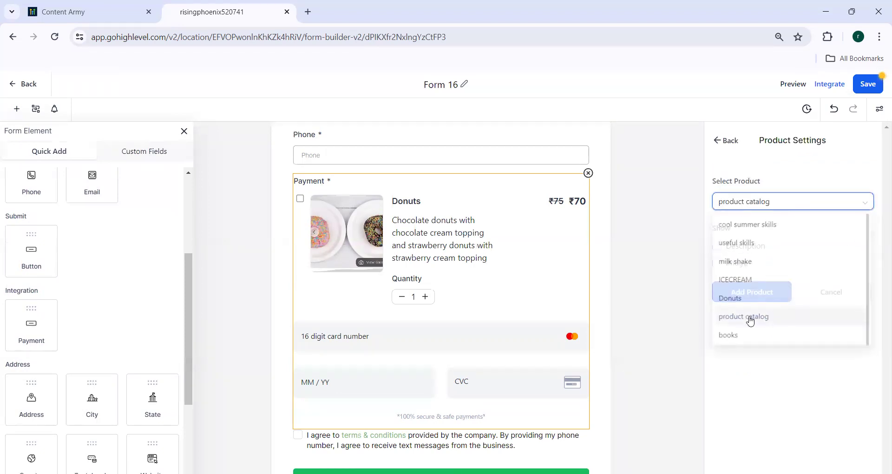
{"action": "left_click", "coordinate": [765, 295]}
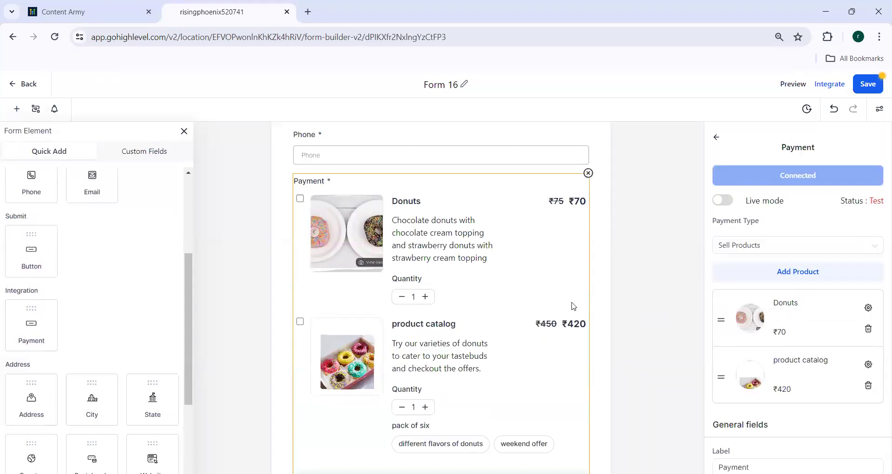
{"action": "scroll", "coordinate": [519, 306], "scroll_direction": "down", "scroll_amount": 1}
{"action": "scroll", "coordinate": [520, 306], "scroll_direction": "down", "scroll_amount": 2}
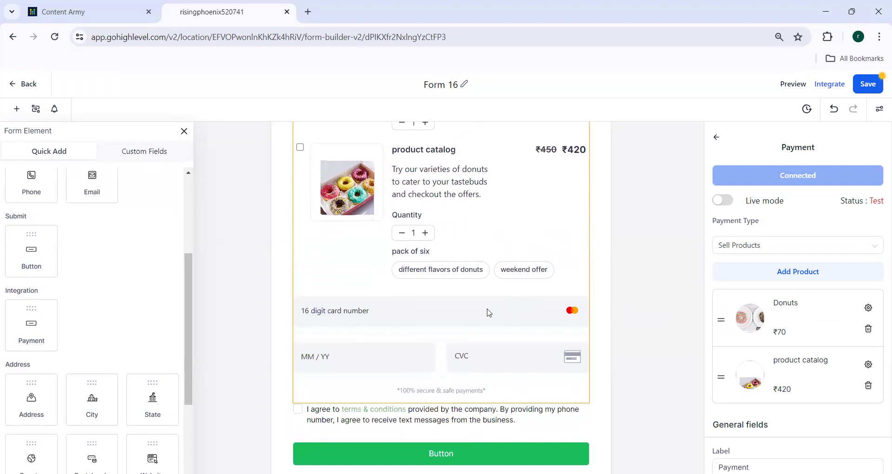
{"action": "scroll", "coordinate": [519, 392], "scroll_direction": "up", "scroll_amount": 4}
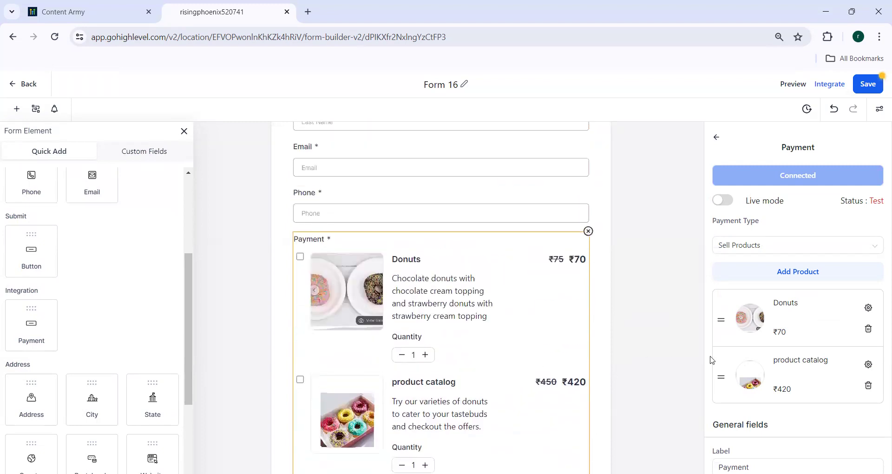
{"action": "left_click", "coordinate": [880, 110]}
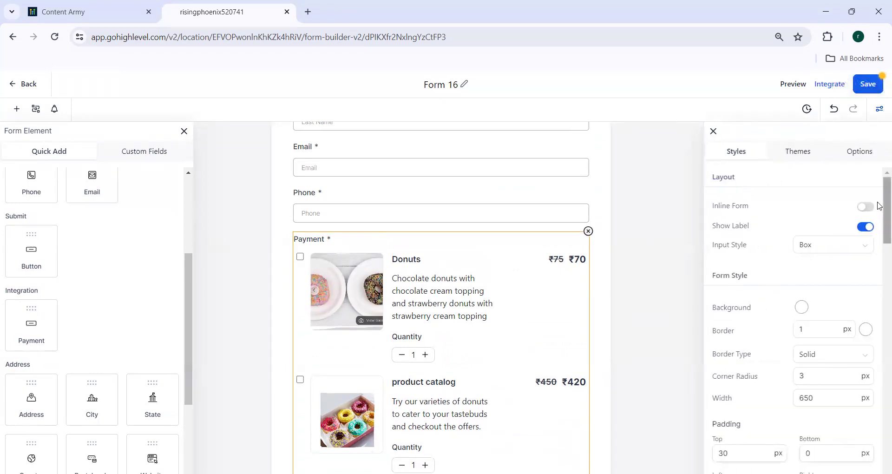
{"action": "left_click", "coordinate": [798, 154]}
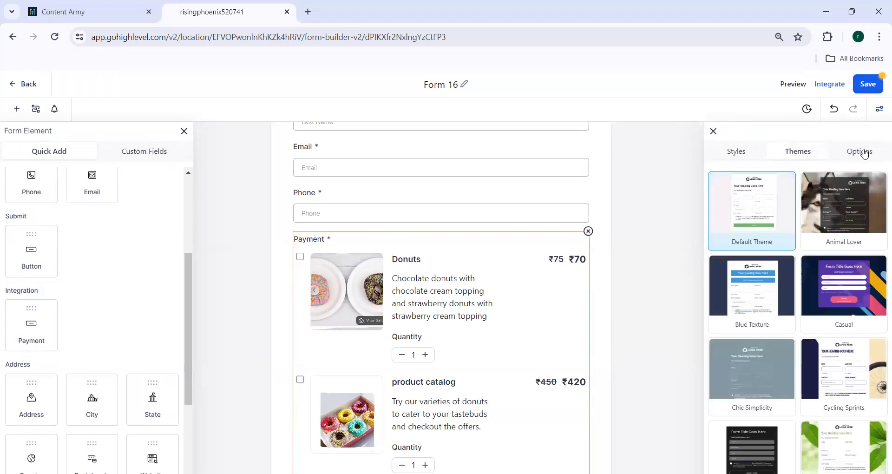
{"action": "left_click", "coordinate": [865, 154]}
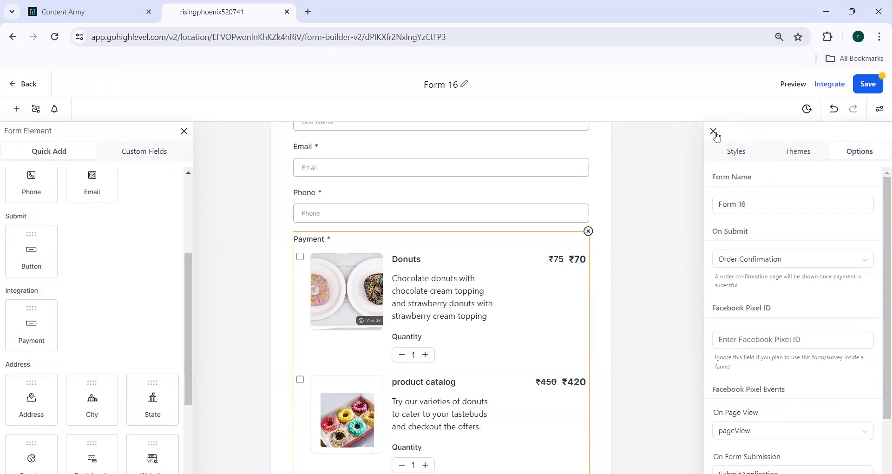
{"action": "left_click", "coordinate": [714, 131]}
{"action": "scroll", "coordinate": [848, 249], "scroll_direction": "down", "scroll_amount": 3}
{"action": "scroll", "coordinate": [852, 250], "scroll_direction": "down", "scroll_amount": 1}
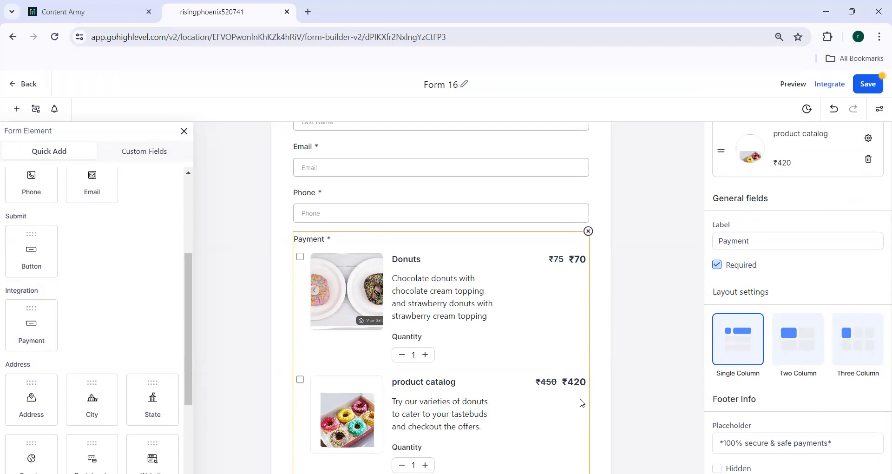
{"action": "left_click", "coordinate": [787, 335]}
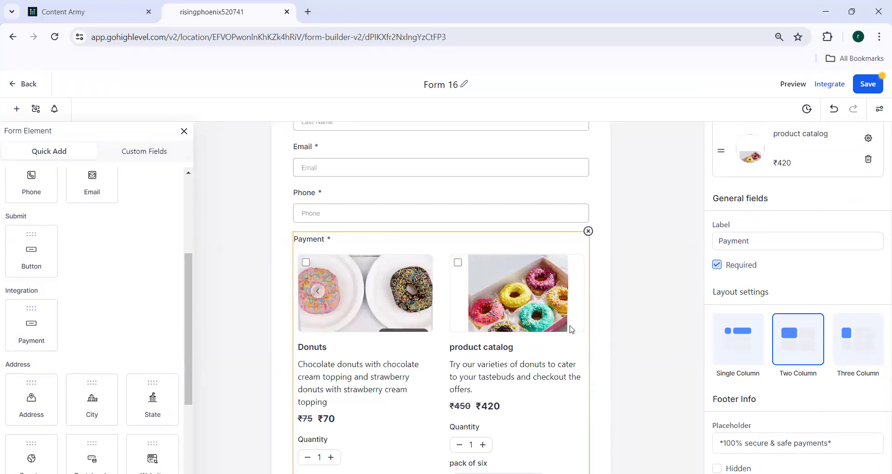
{"action": "left_click", "coordinate": [848, 341]}
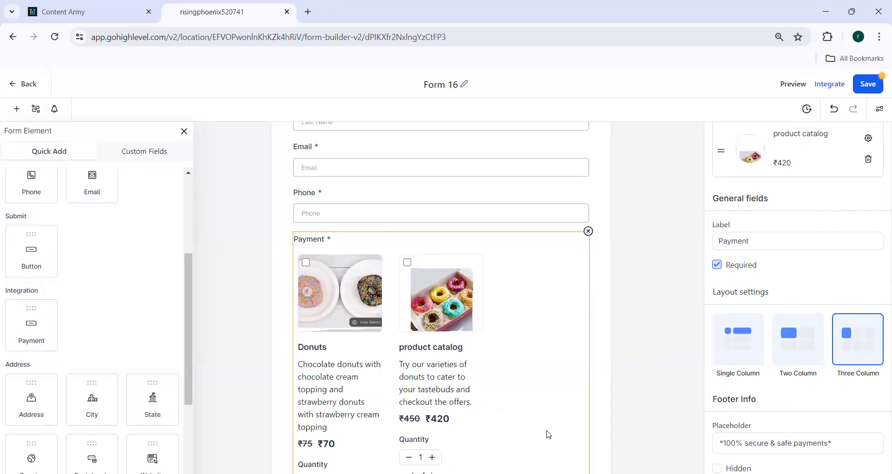
{"action": "left_click", "coordinate": [730, 336]}
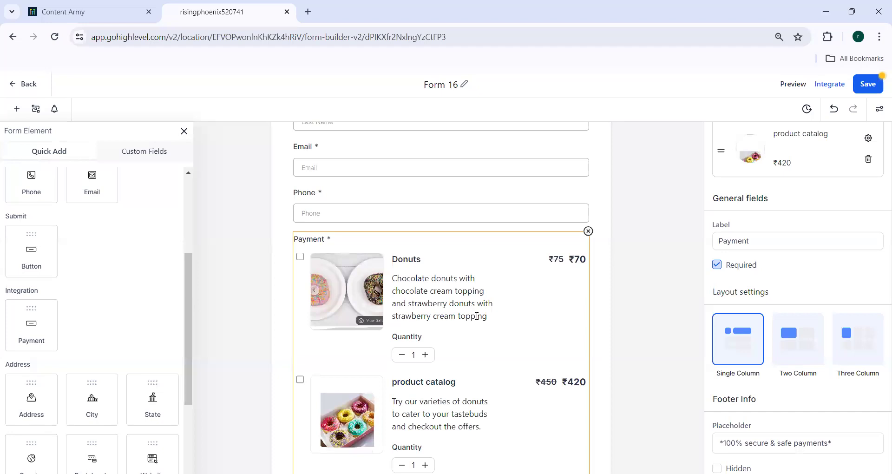
{"action": "scroll", "coordinate": [477, 316], "scroll_direction": "down", "scroll_amount": 3}
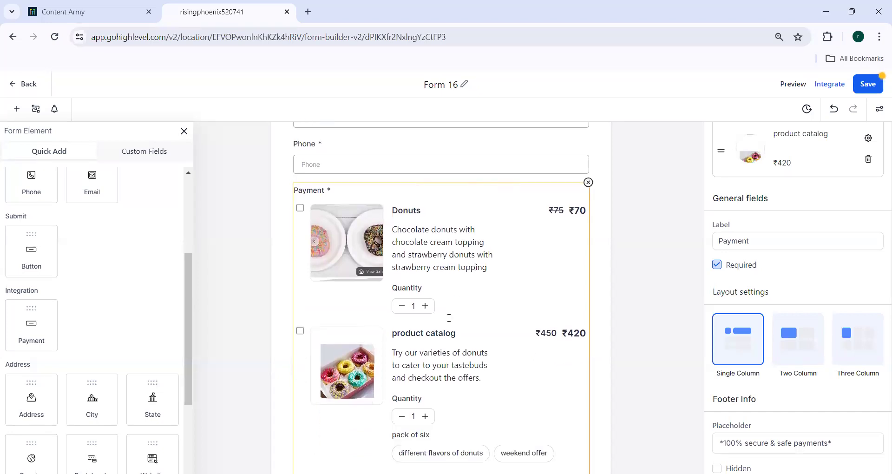
{"action": "scroll", "coordinate": [749, 211], "scroll_direction": "up", "scroll_amount": 5}
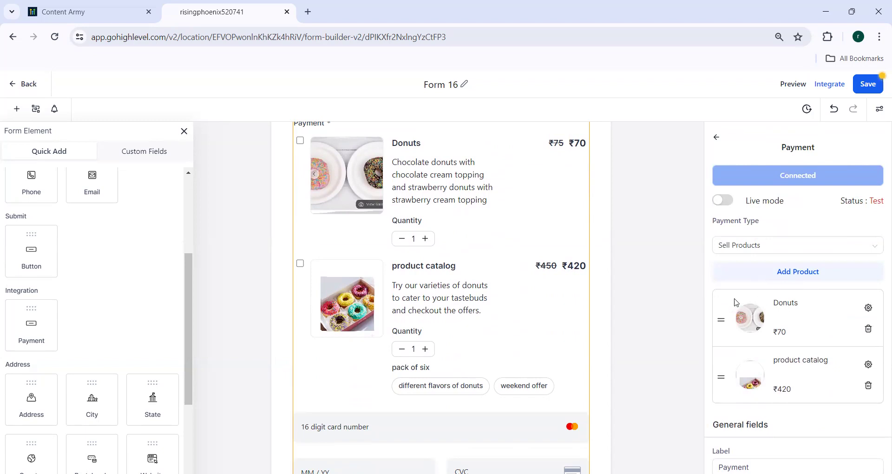
Review Form 16 with Donuts at ₹70 and product catalog at ₹420, then save it
{"action": "scroll", "coordinate": [449, 417], "scroll_direction": "down", "scroll_amount": 3}
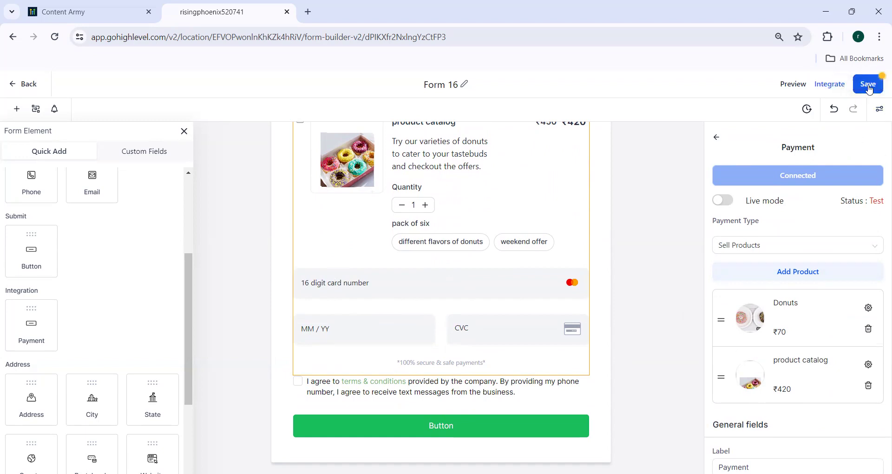
{"action": "left_click", "coordinate": [870, 88]}
{"action": "scroll", "coordinate": [626, 259], "scroll_direction": "up", "scroll_amount": 5}
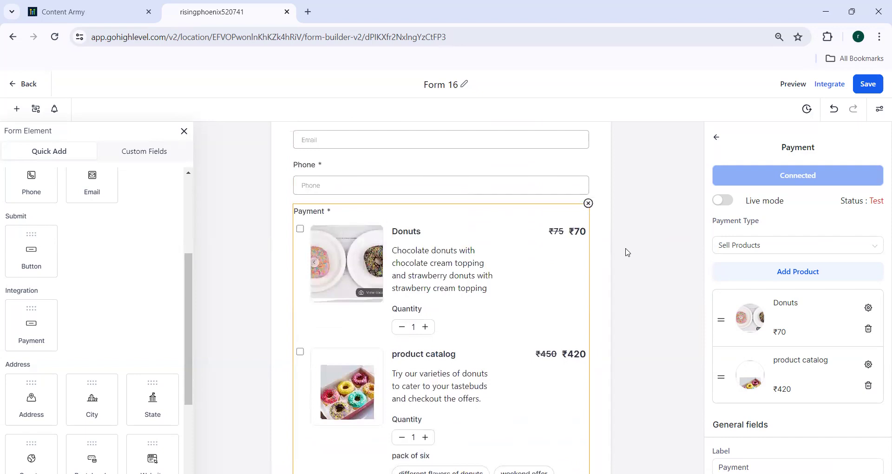
{"action": "scroll", "coordinate": [627, 252], "scroll_direction": "up", "scroll_amount": 3}
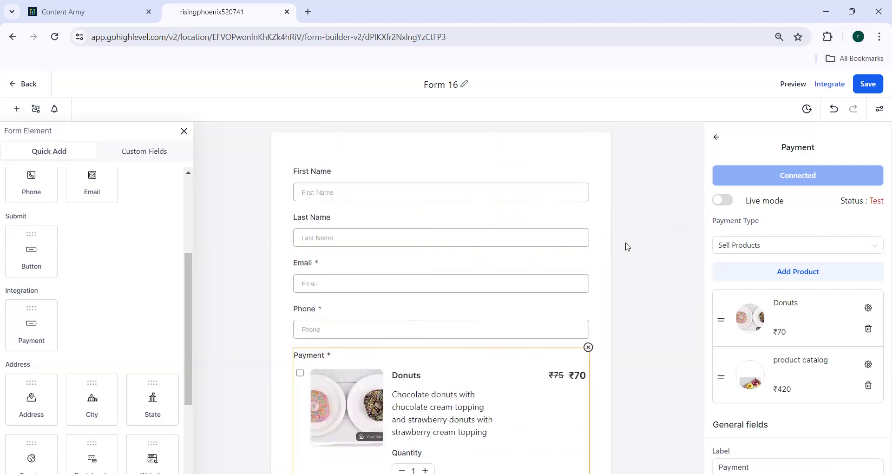